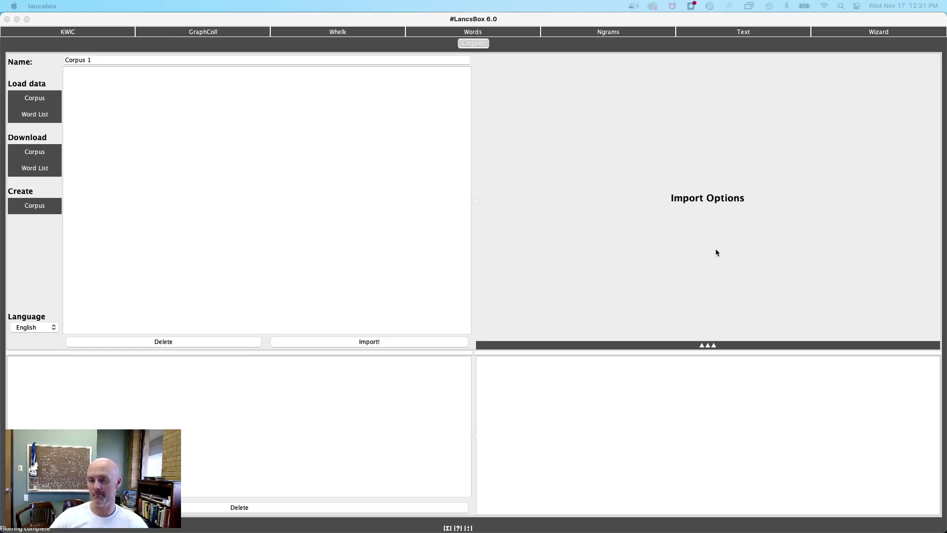
left_click(530, 21)
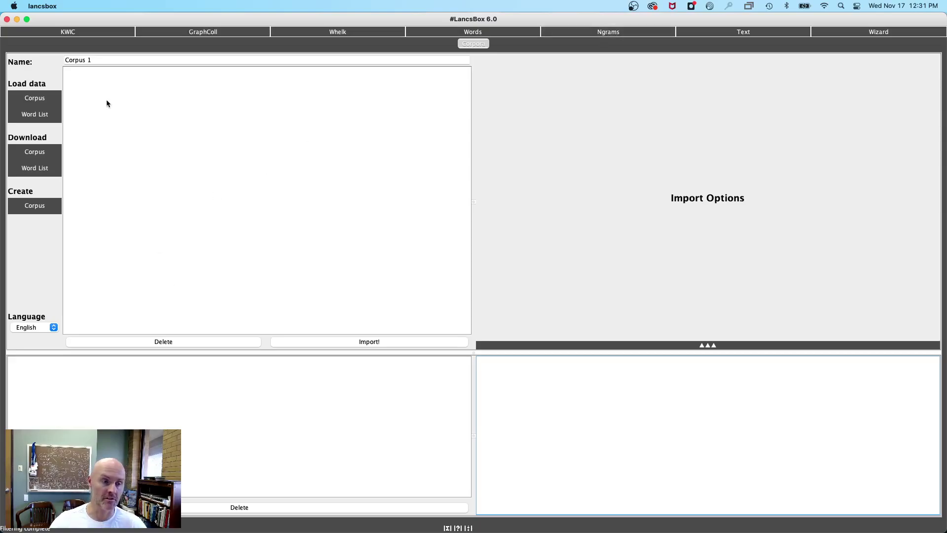
double_click(96, 59)
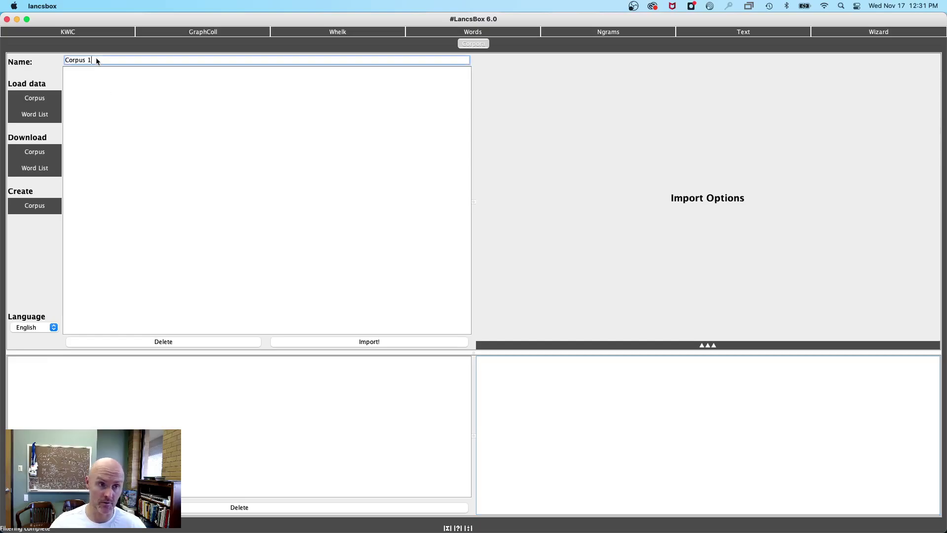
left_click(86, 101)
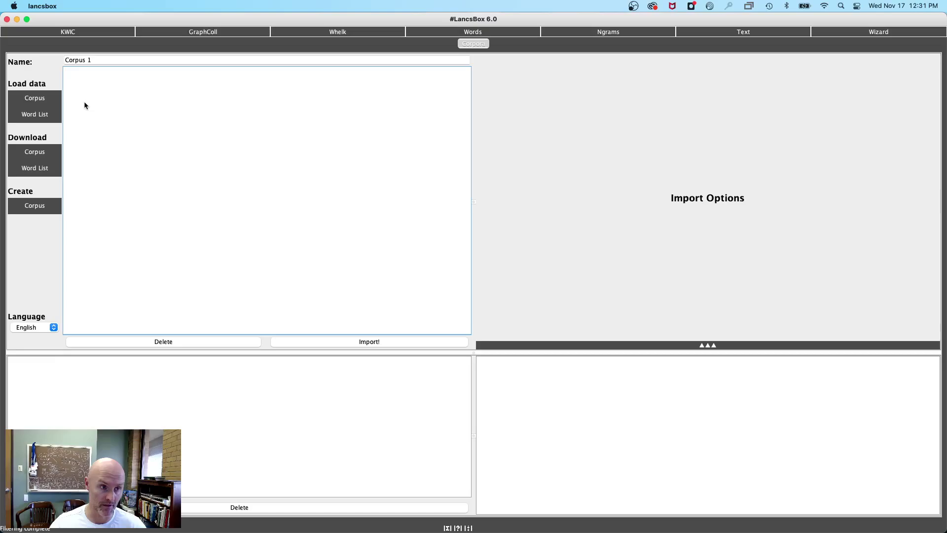
- Start loading corpus data and browse to the Downloads folder in the home directory
left_click(34, 100)
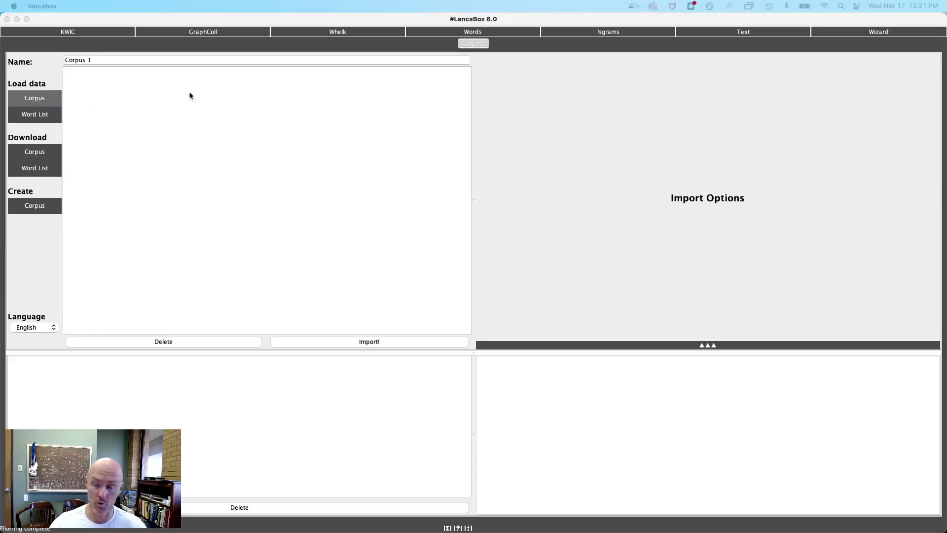
left_click_drag(612, 127, 390, 119)
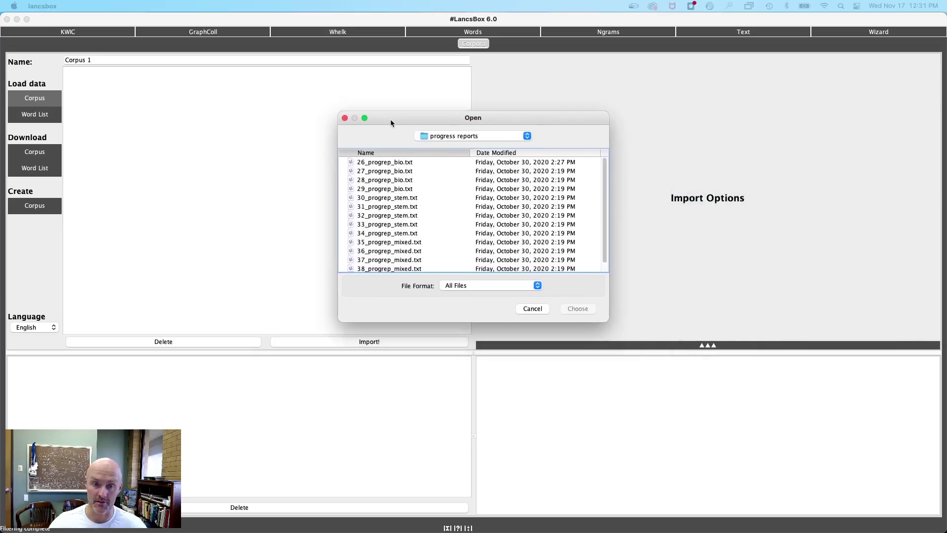
left_click(468, 136)
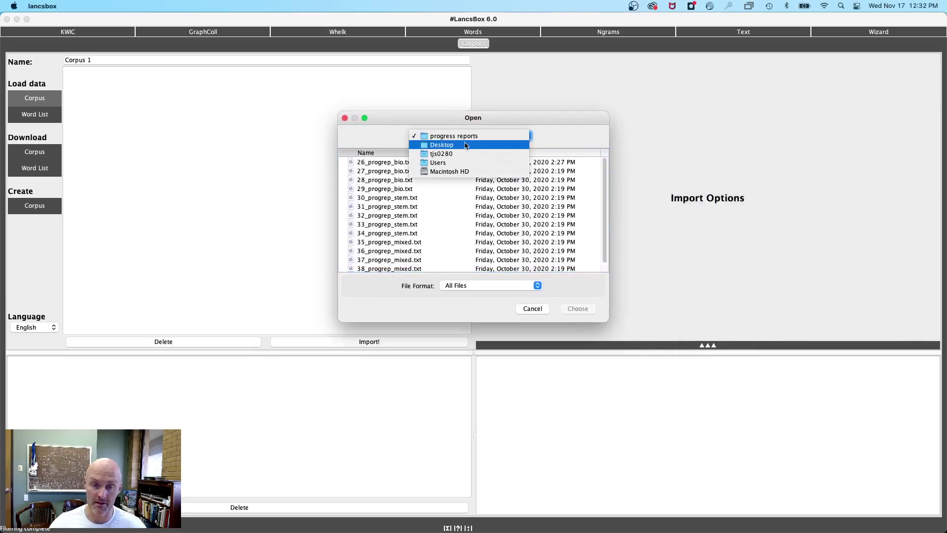
left_click(463, 144)
scroll(422, 192, "down", 15)
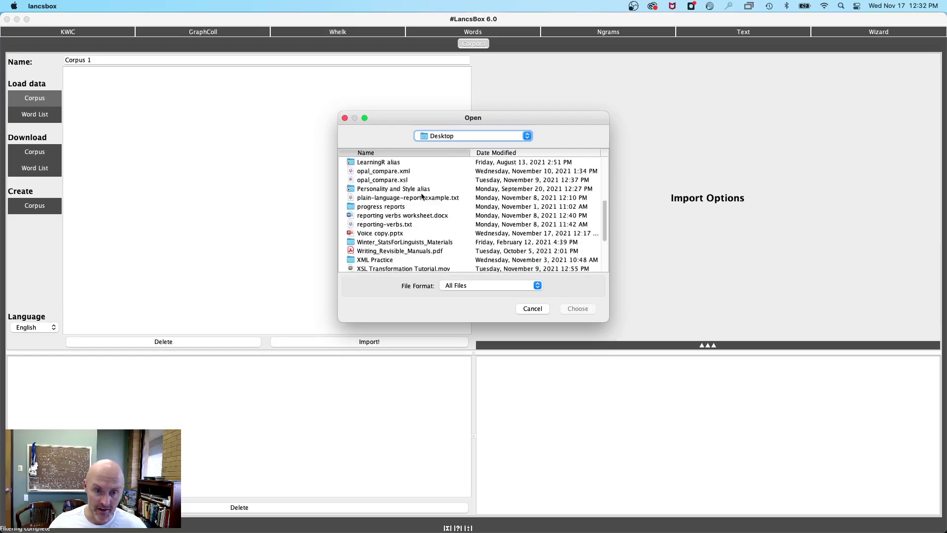
left_click(444, 137)
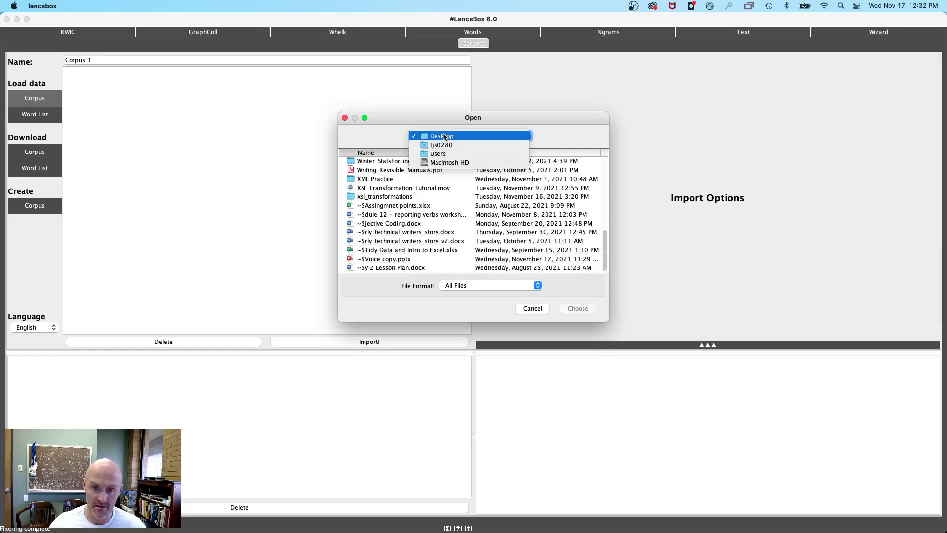
left_click(440, 143)
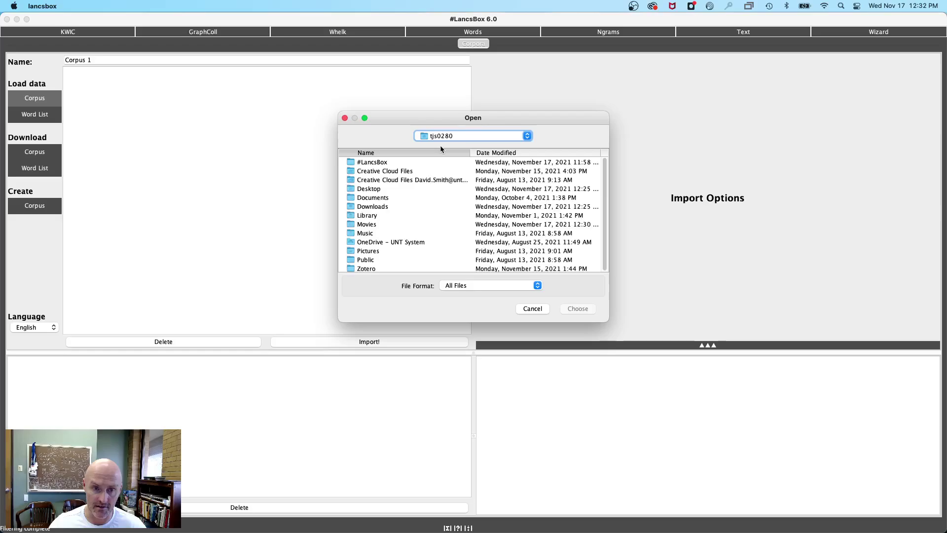
double_click(369, 206)
- Load foxnews.txt and nyt.txt together and import them as Corpus 1
left_click(366, 162)
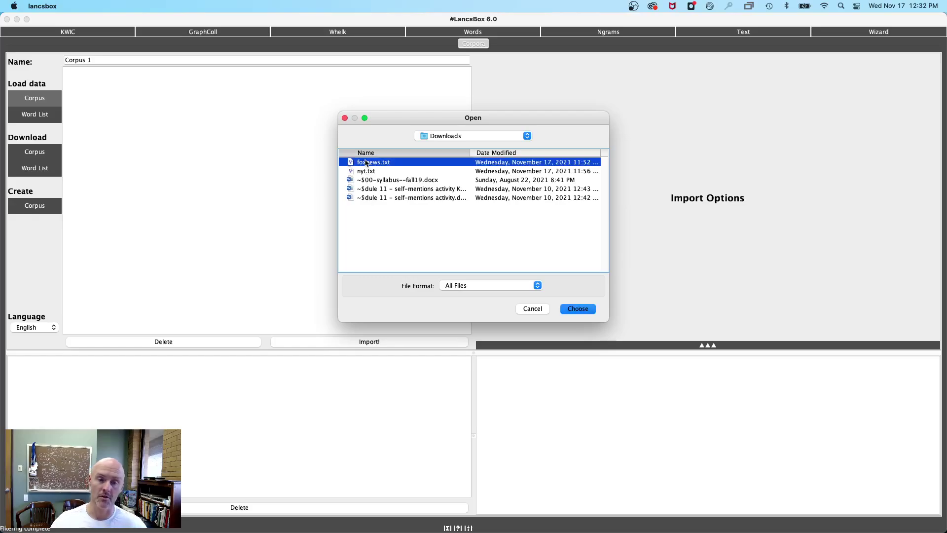
left_click(366, 173, "shift")
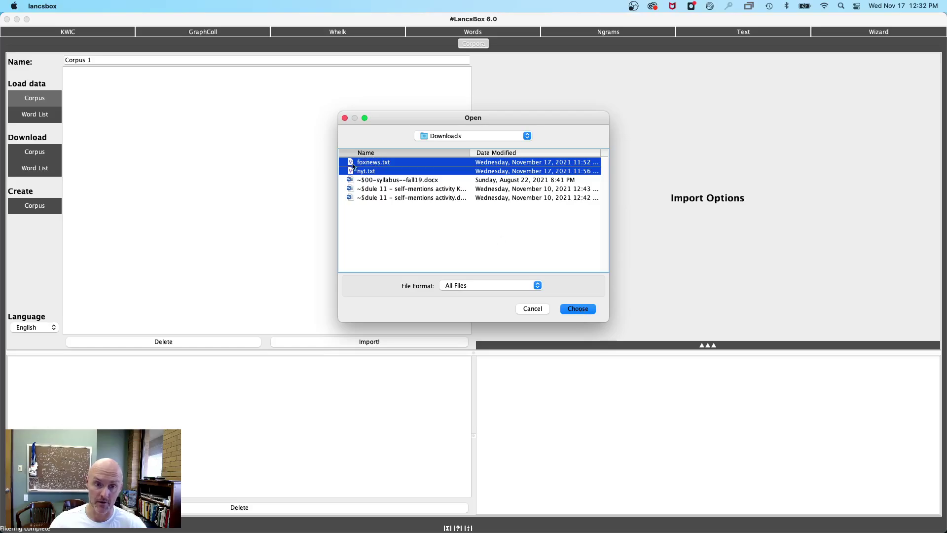
left_click(577, 310)
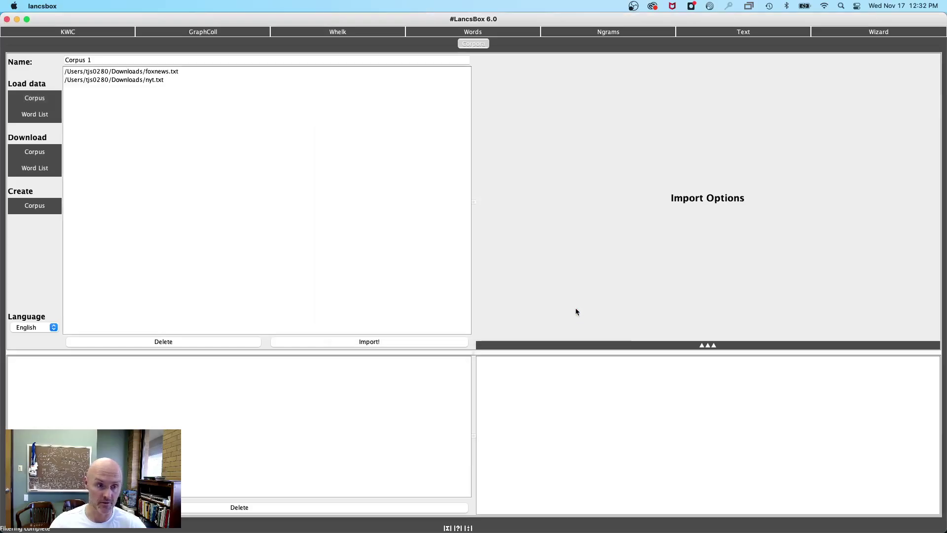
left_click(332, 340)
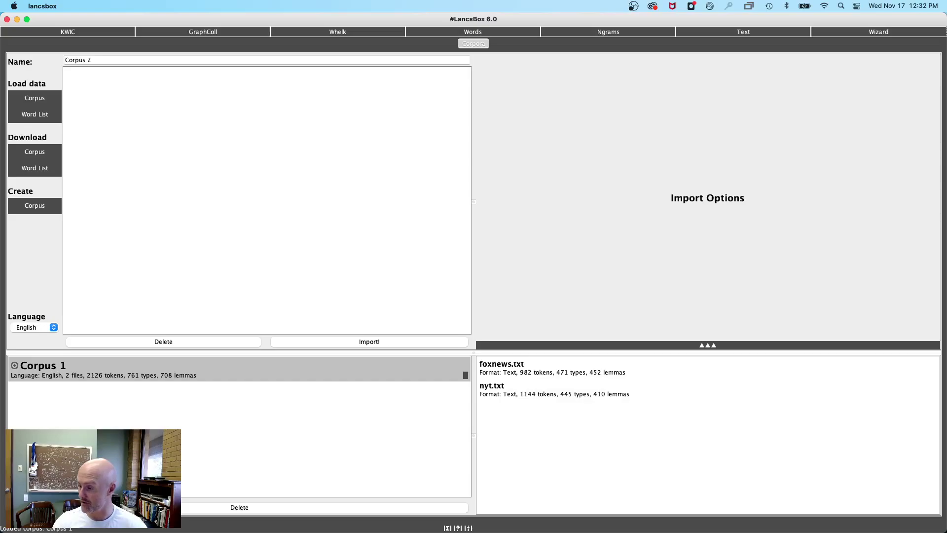
- Switch to BBEdit, enlarge foxnews.txt to 200% and look over the beginning of the article
key("super+Tab")
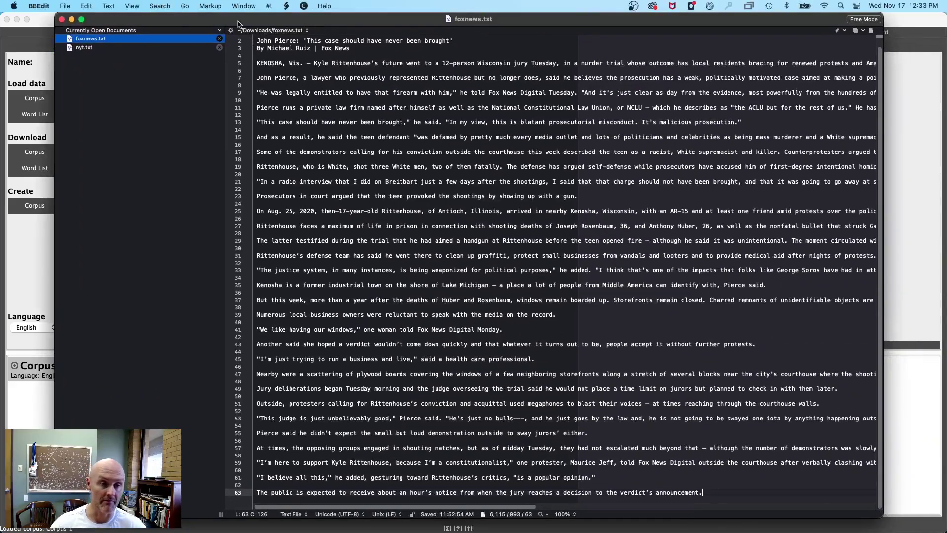
left_click_drag(237, 24, 213, 24)
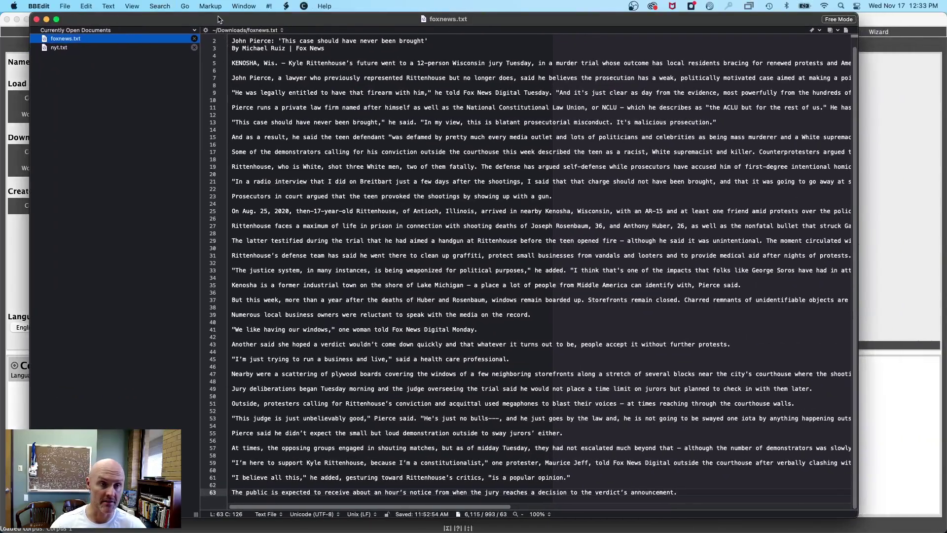
left_click(132, 6)
mouse_move(144, 20)
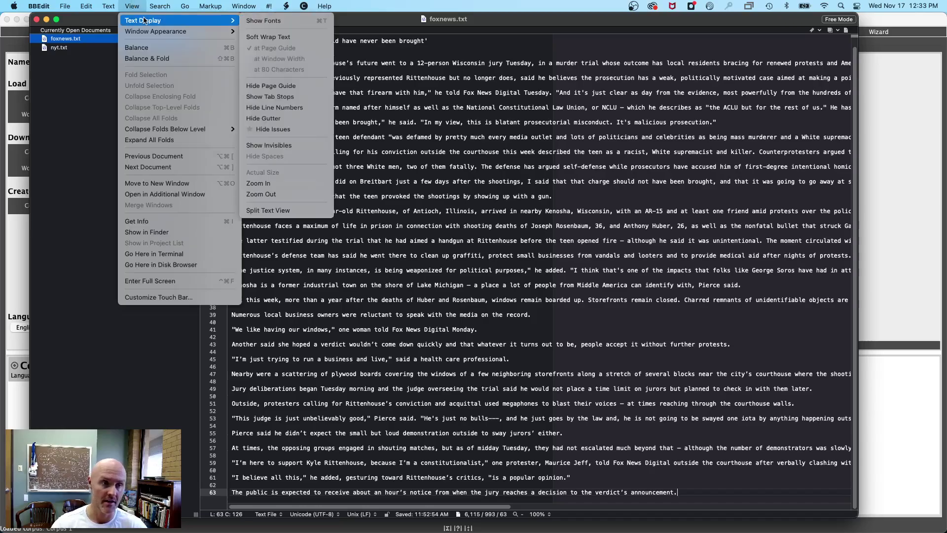
left_click(542, 514)
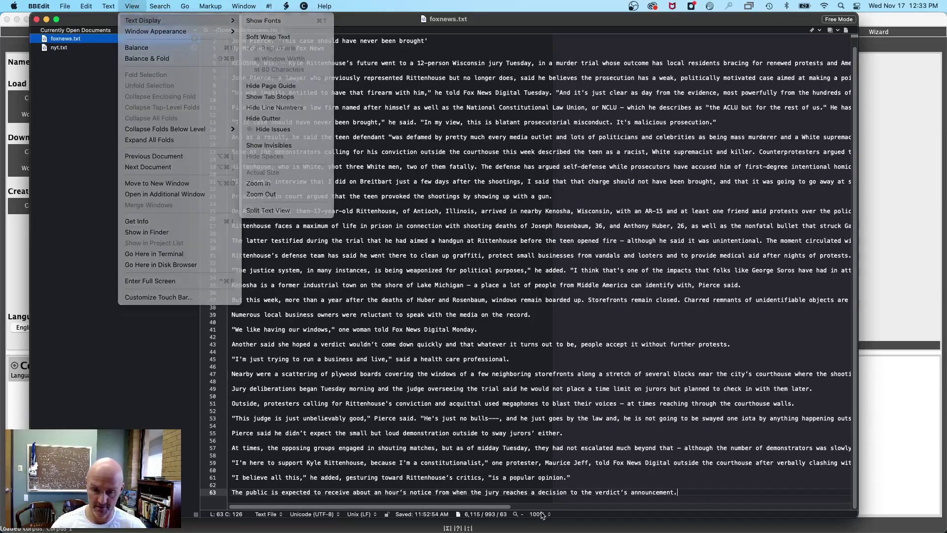
left_click(541, 514)
left_click(539, 476)
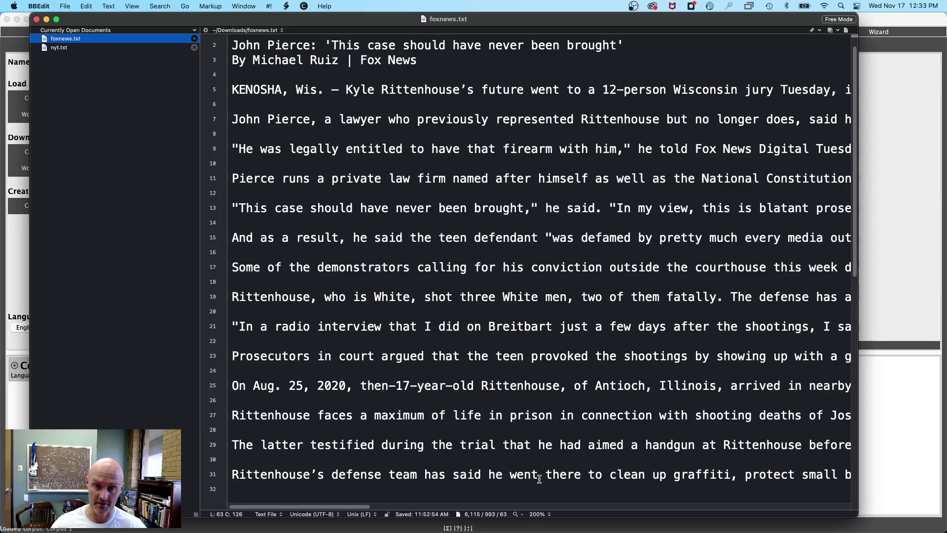
scroll(345, 210, "up", 1)
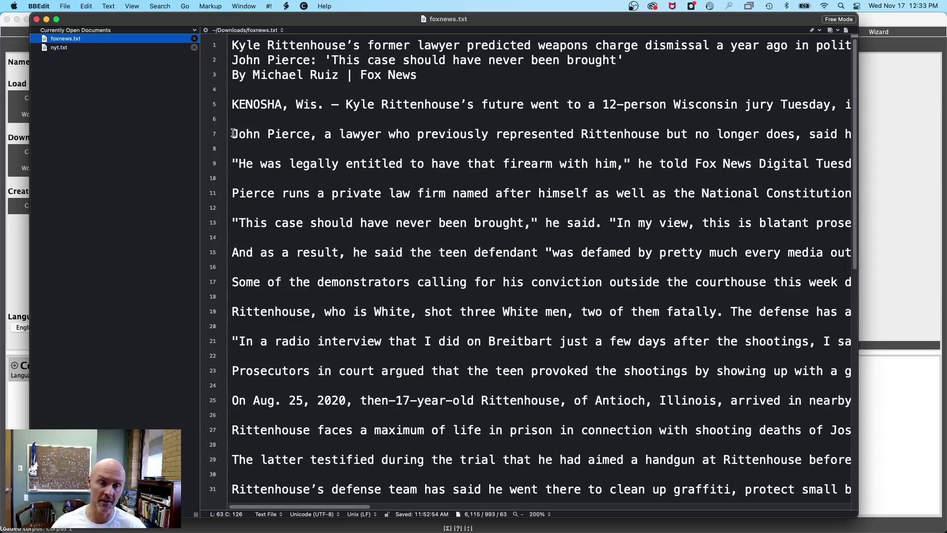
left_click_drag(233, 135, 324, 138)
left_click(268, 164)
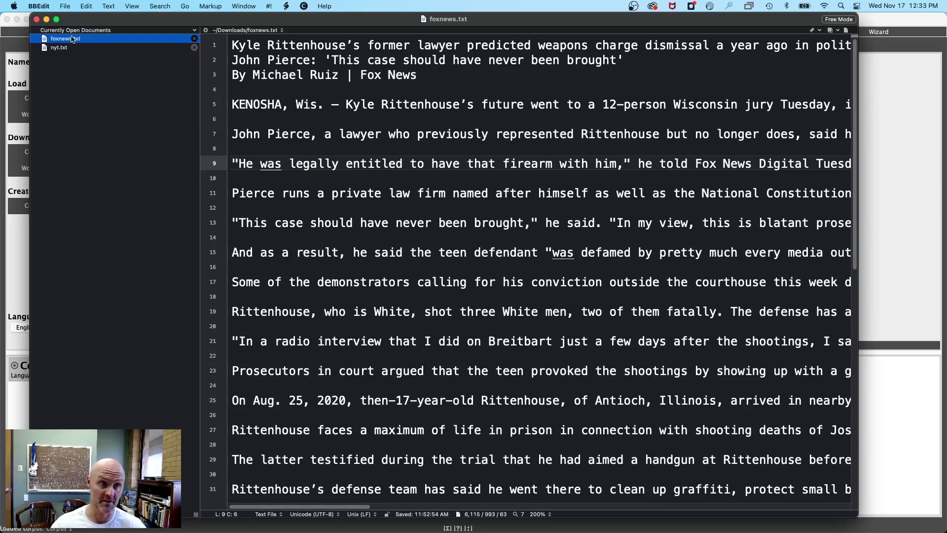
- Show nyt.txt at 200% and look over its text from the first line
left_click(58, 48)
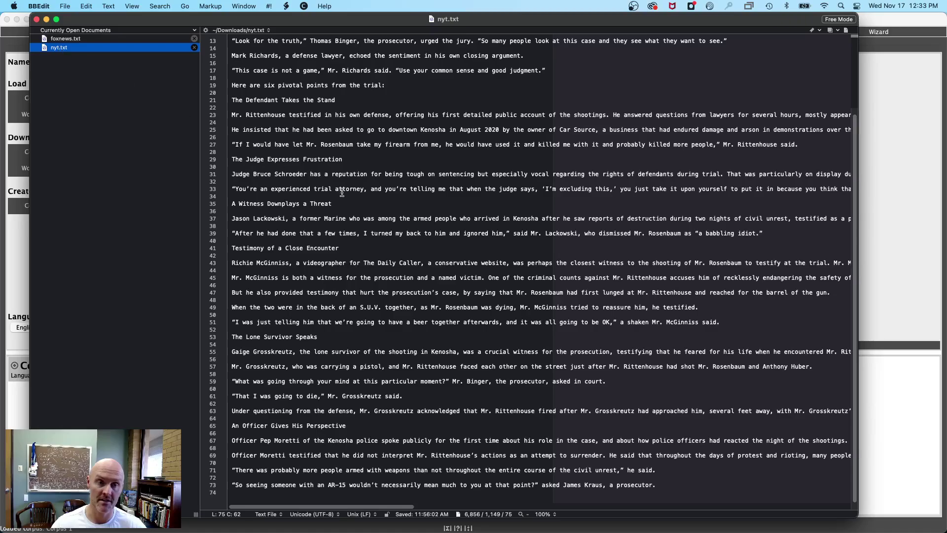
left_click(556, 514)
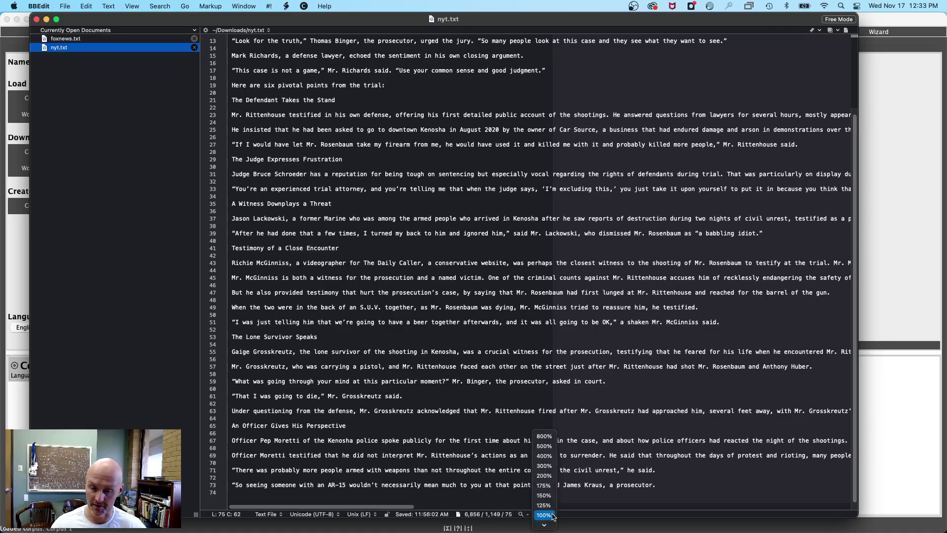
left_click(544, 476)
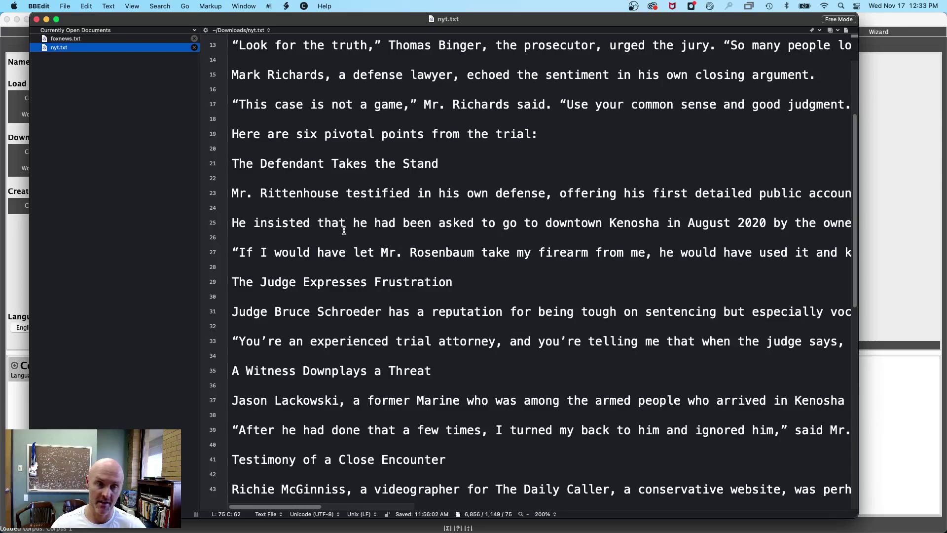
scroll(342, 231, "up", 4)
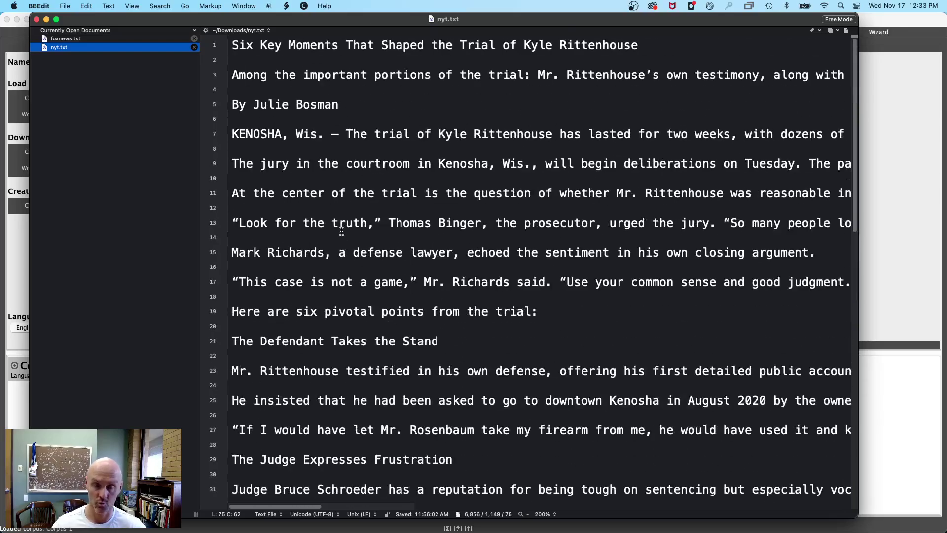
- Switch back to #LancsBox and open Corpus 1 in the Text tool to skim its full text
left_click(902, 19)
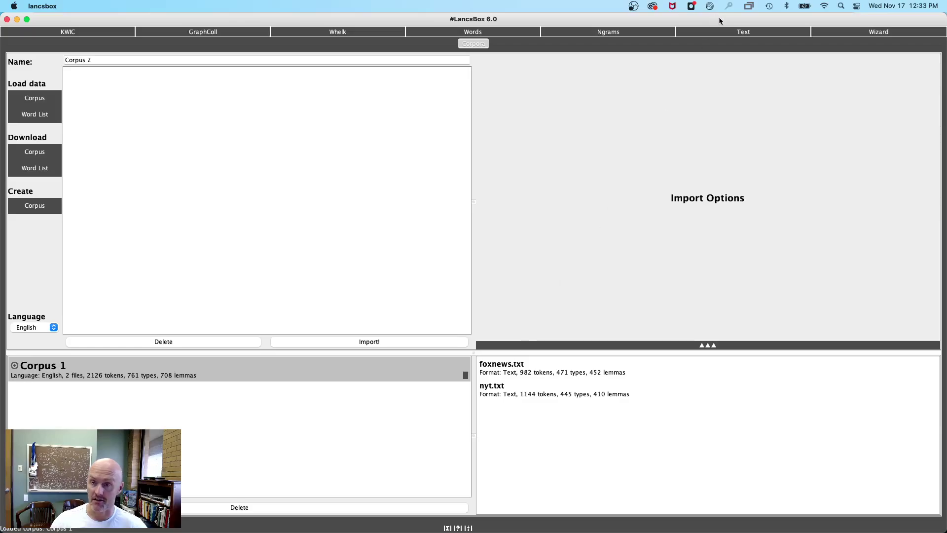
left_click(707, 33)
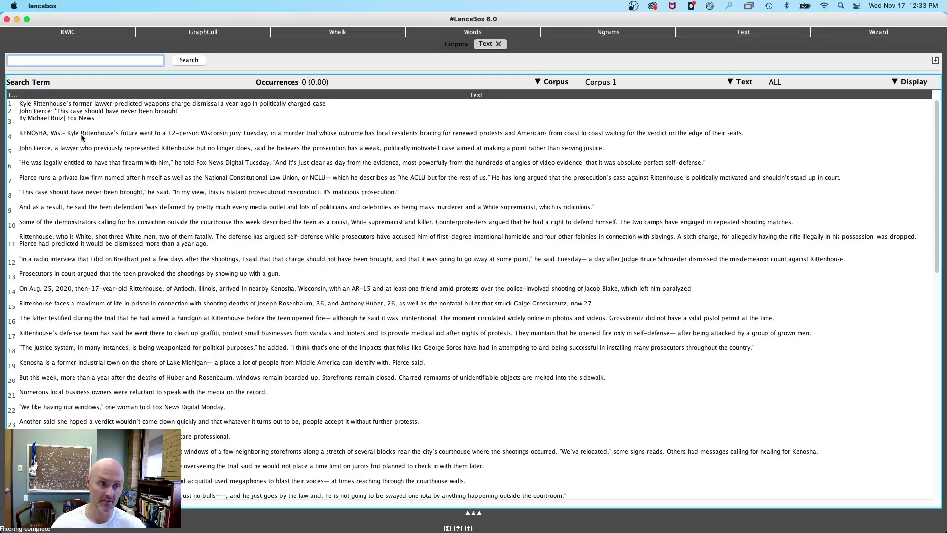
scroll(82, 137, "down", 10)
scroll(82, 137, "up", 10)
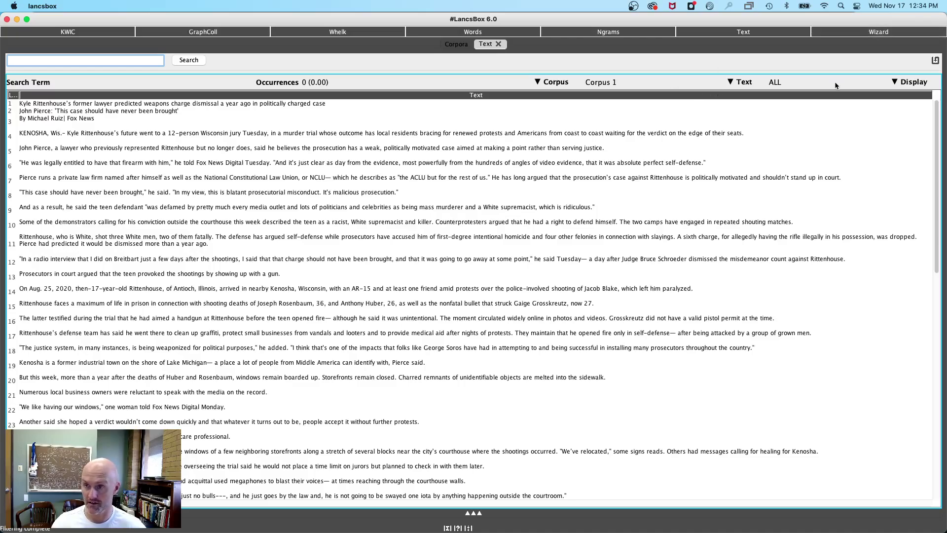
- Change the text display from plain text to Text with POS
left_click(740, 83)
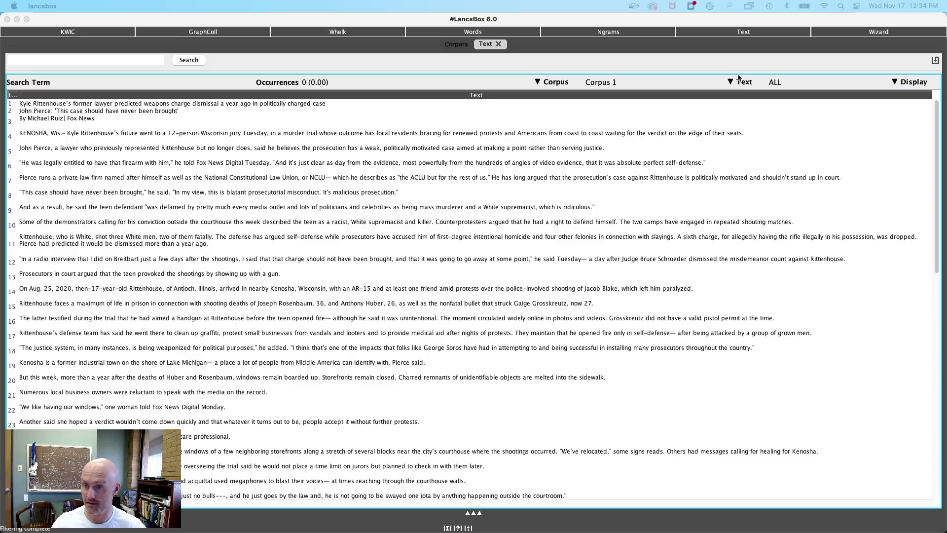
left_click(913, 82)
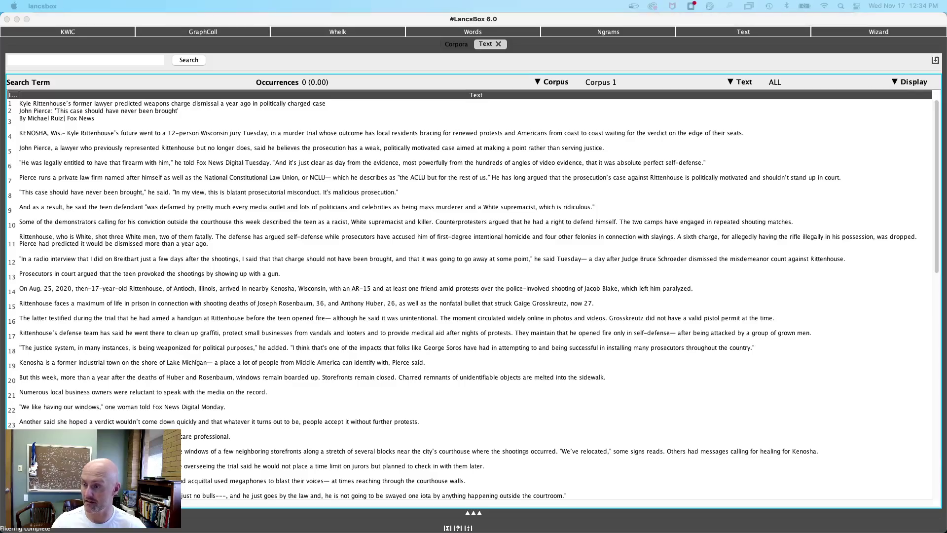
left_click_drag(946, 96, 718, 112)
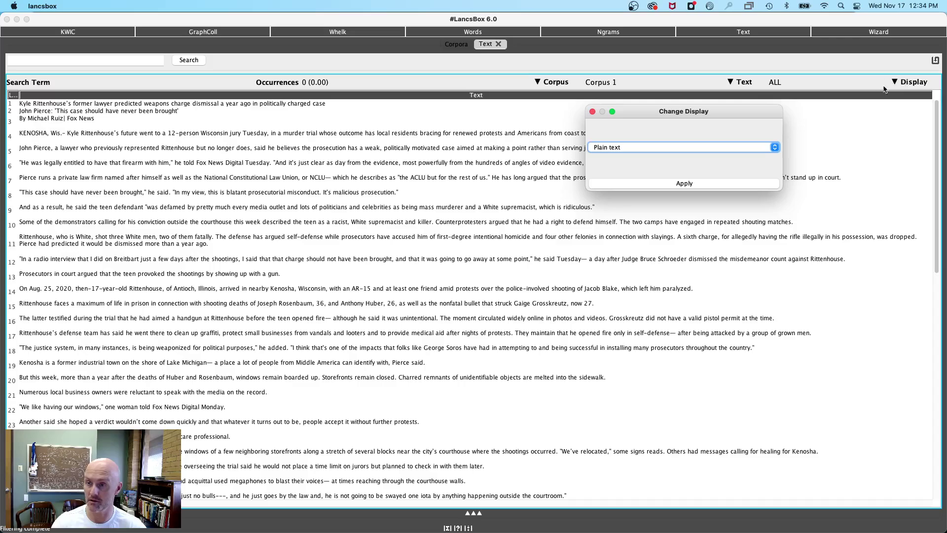
left_click(617, 149)
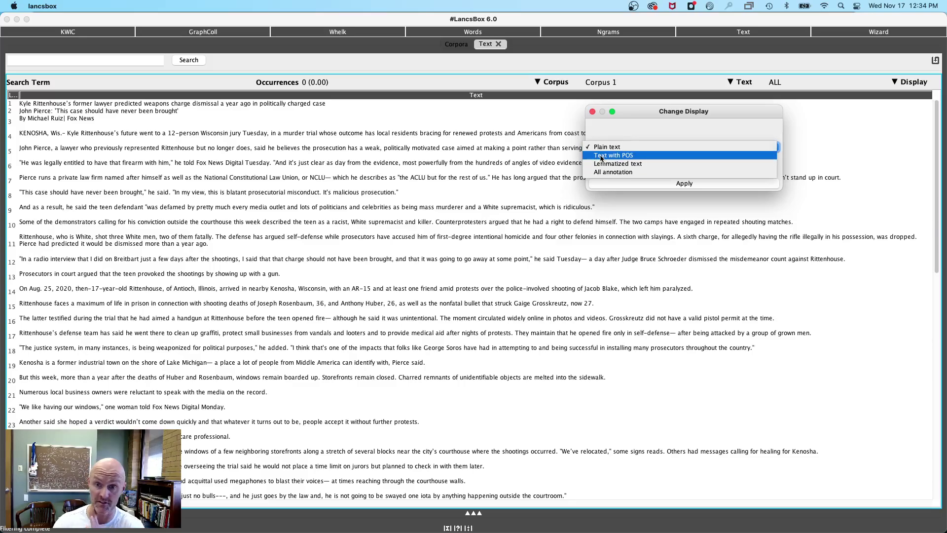
left_click(601, 156)
left_click(656, 183)
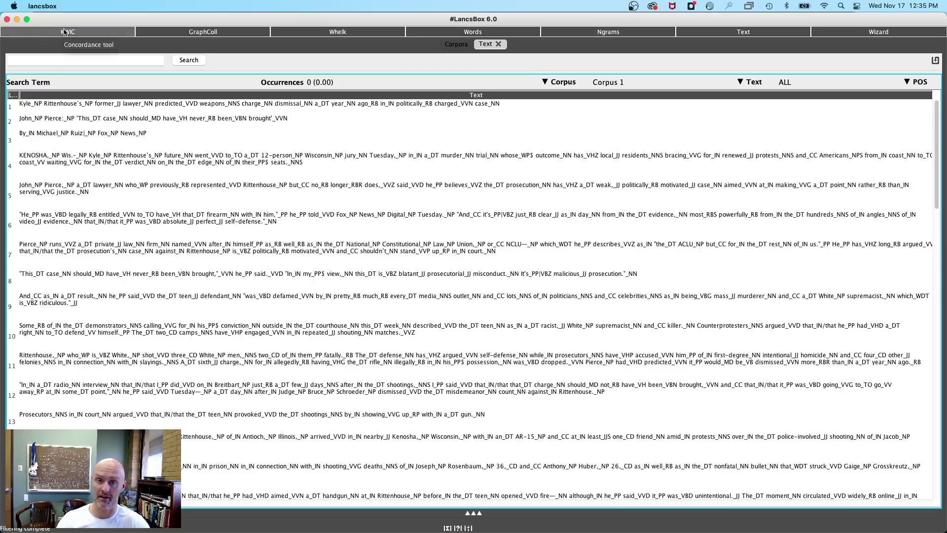
- Open the KWIC concordance tool on Corpus 1 and search for PASSIVE
left_click(457, 45)
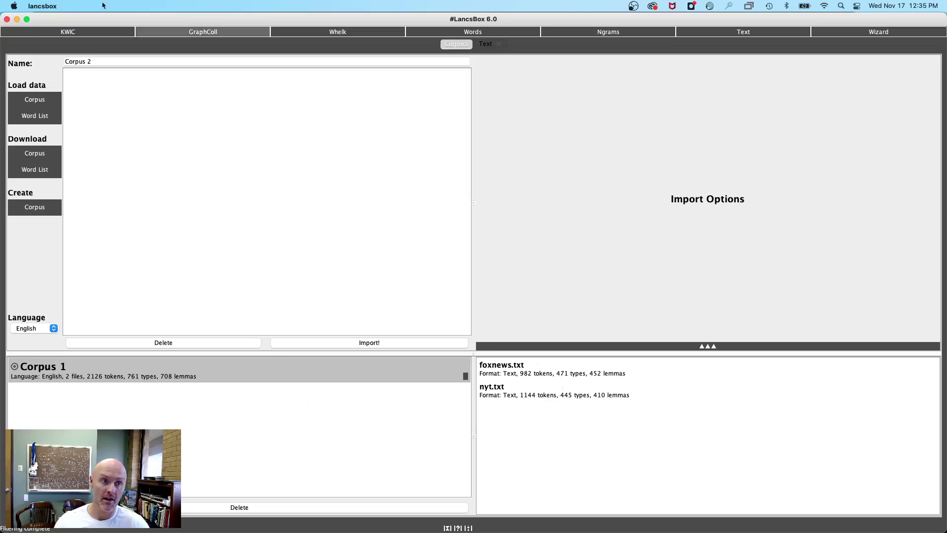
left_click(63, 34)
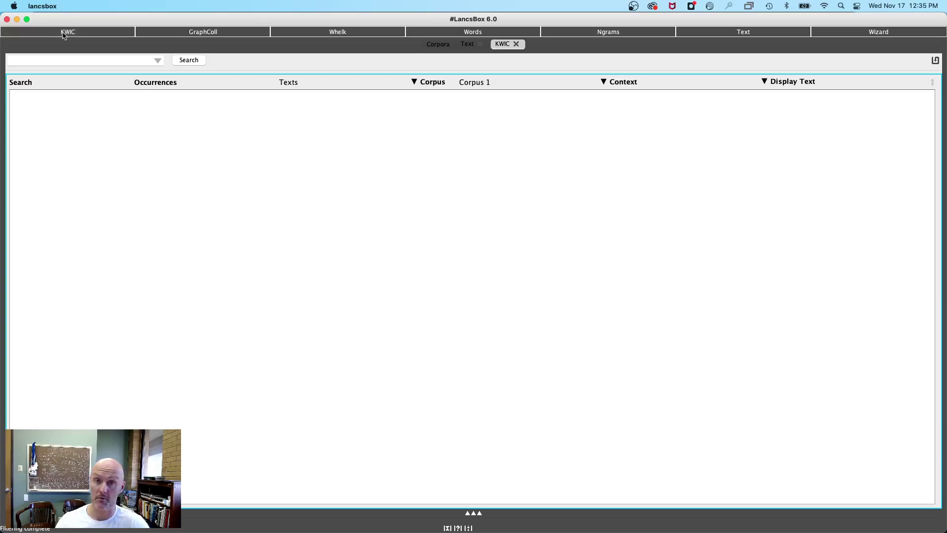
left_click(49, 63)
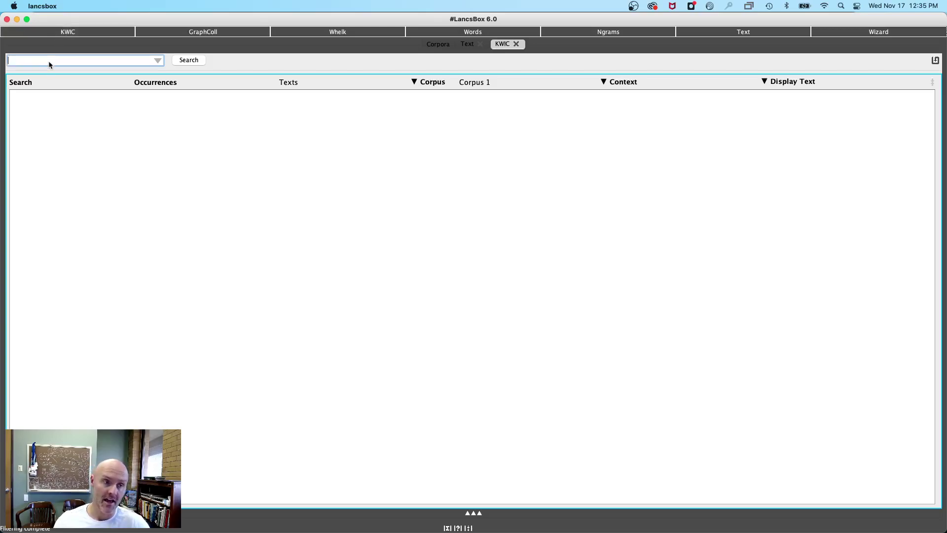
type("PASSIVE")
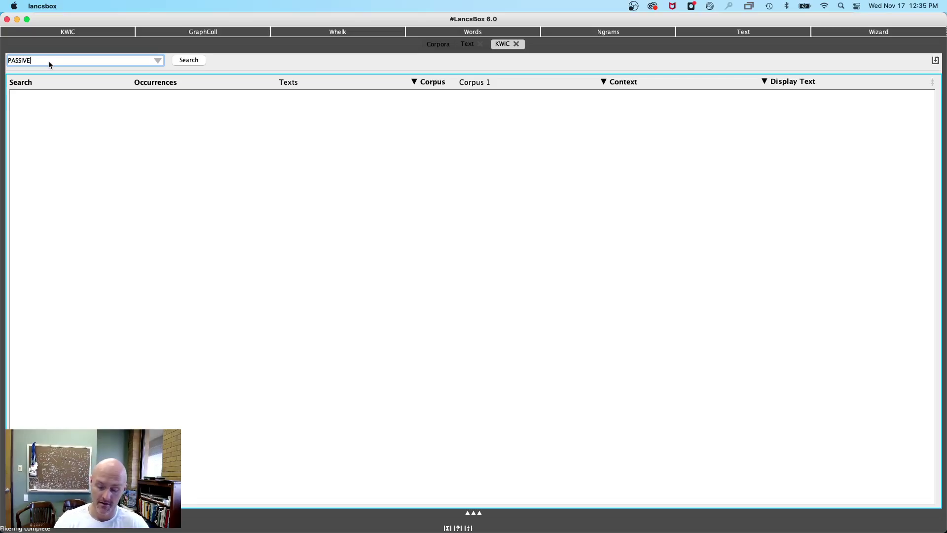
key("Return")
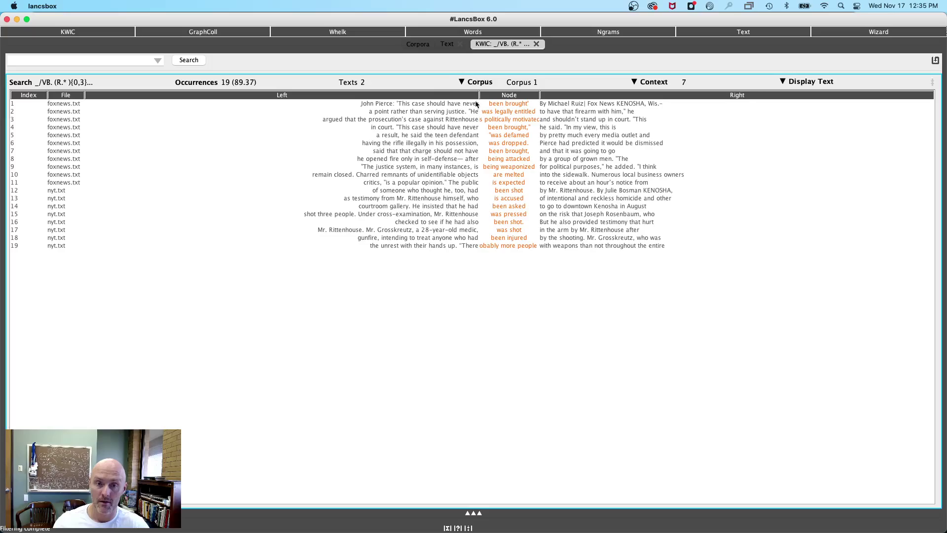
- Fit the concordance column widths so the node phrases show in full, and select the "was defamed" line from foxnews.txt
double_click(480, 95)
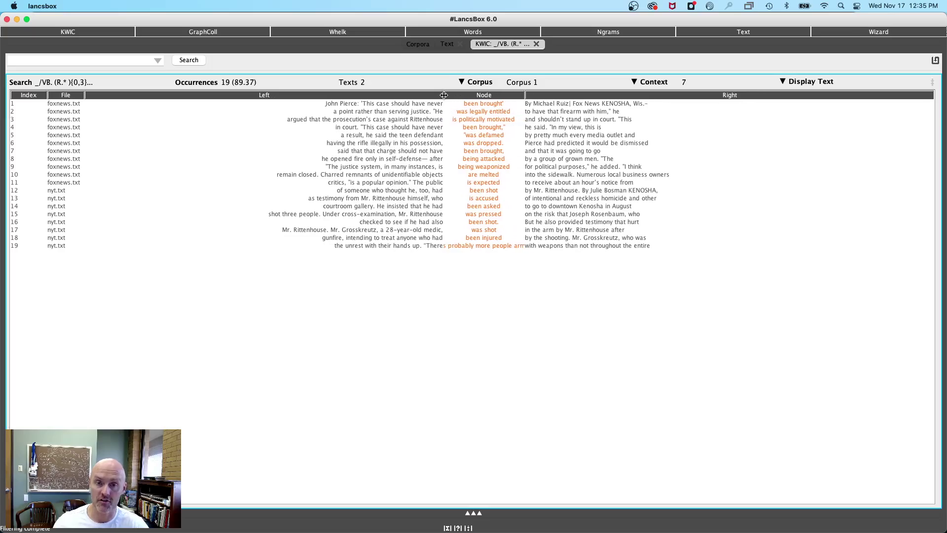
double_click(525, 96)
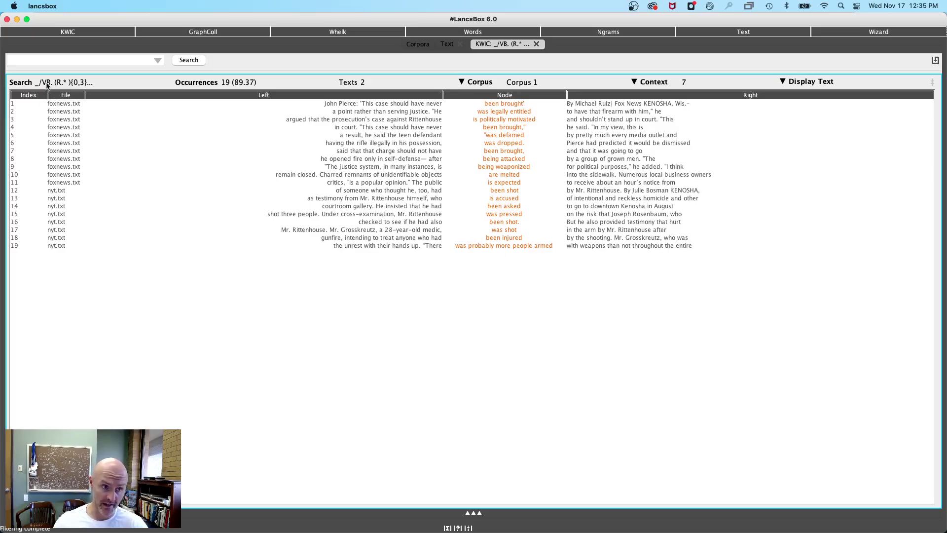
left_click(110, 135)
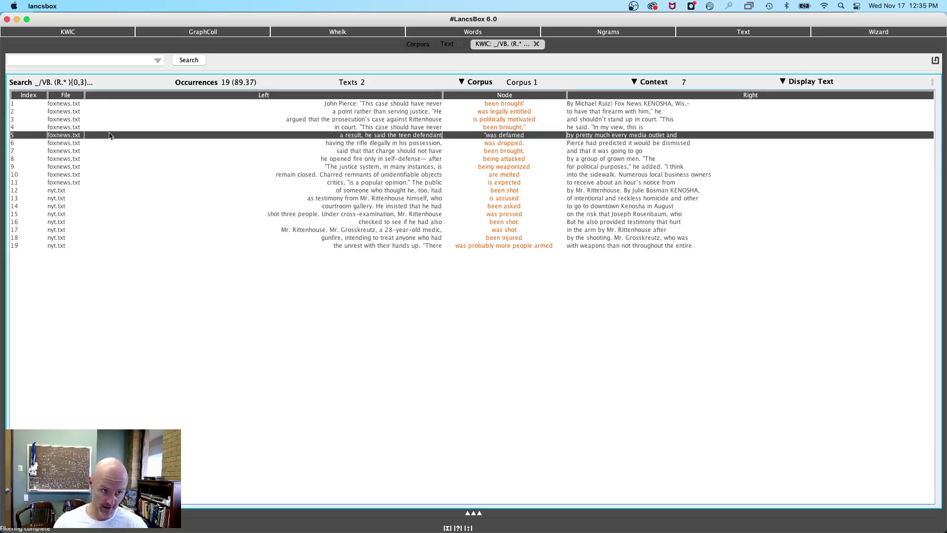